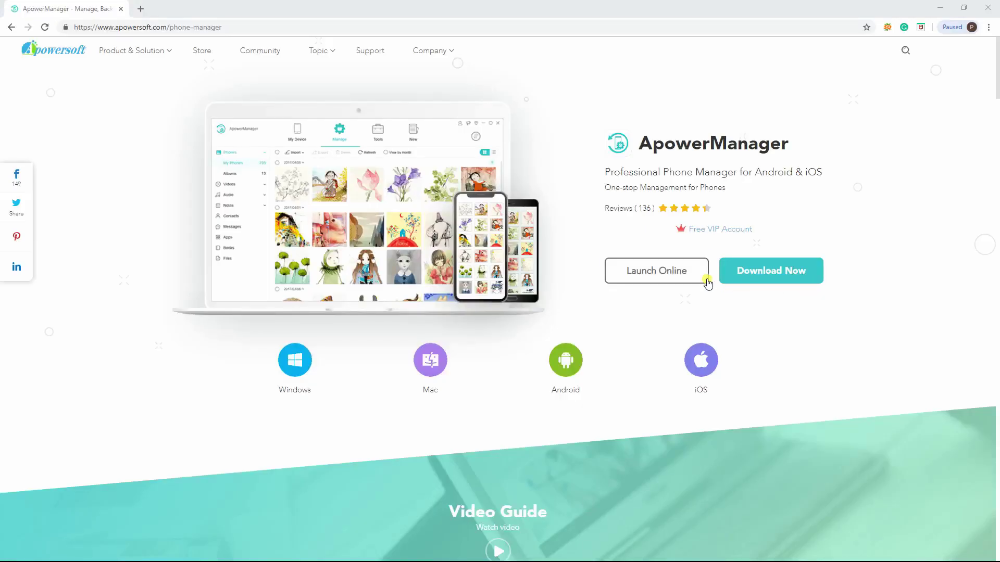
- Download the ApowerManager installer to start connecting the RNE-L22 phone
{"action": "left_click", "coordinate": [762, 271]}
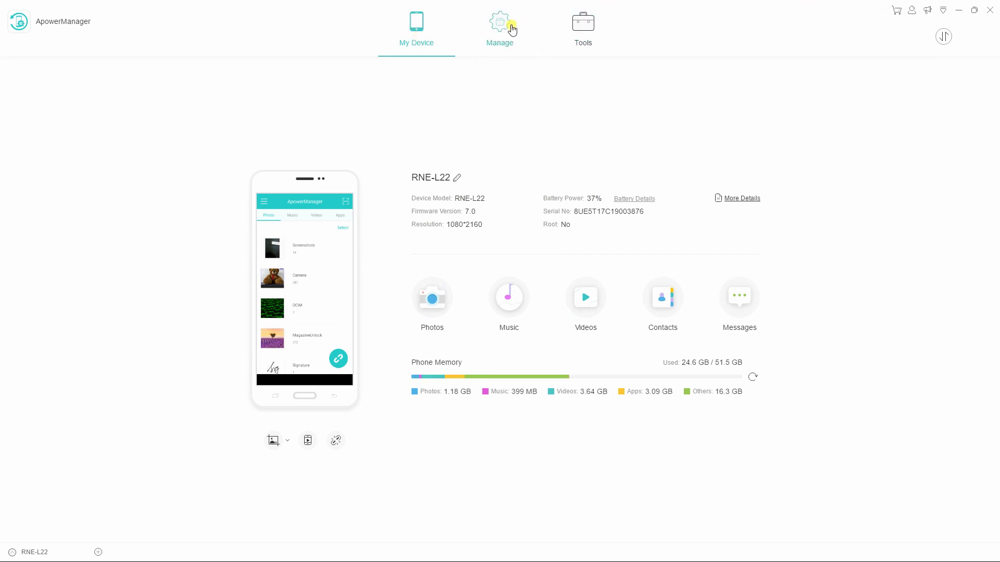
- In the Manage photo view, tick all four photos dated 2019/04/17
{"action": "left_click", "coordinate": [513, 30]}
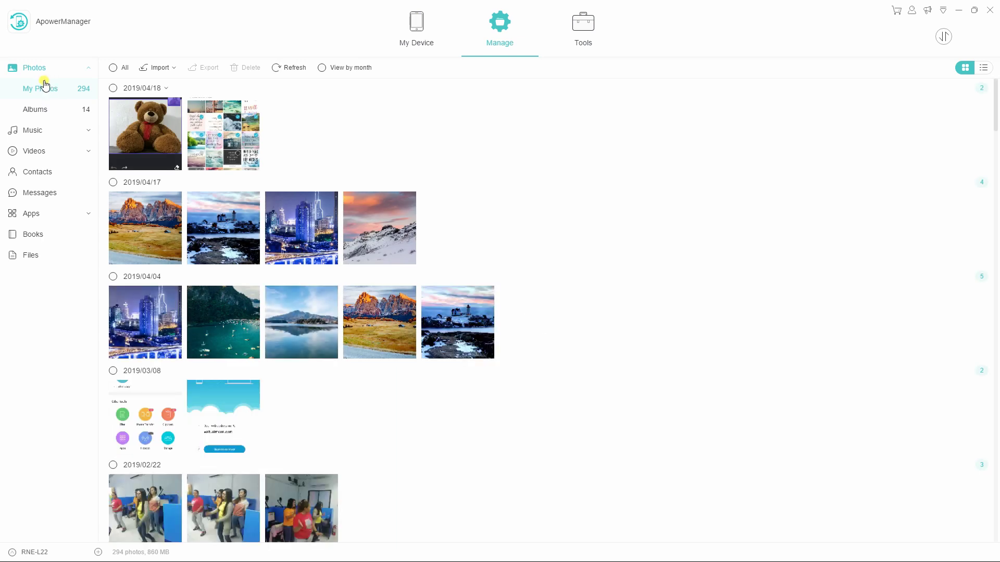
{"action": "left_click", "coordinate": [175, 200]}
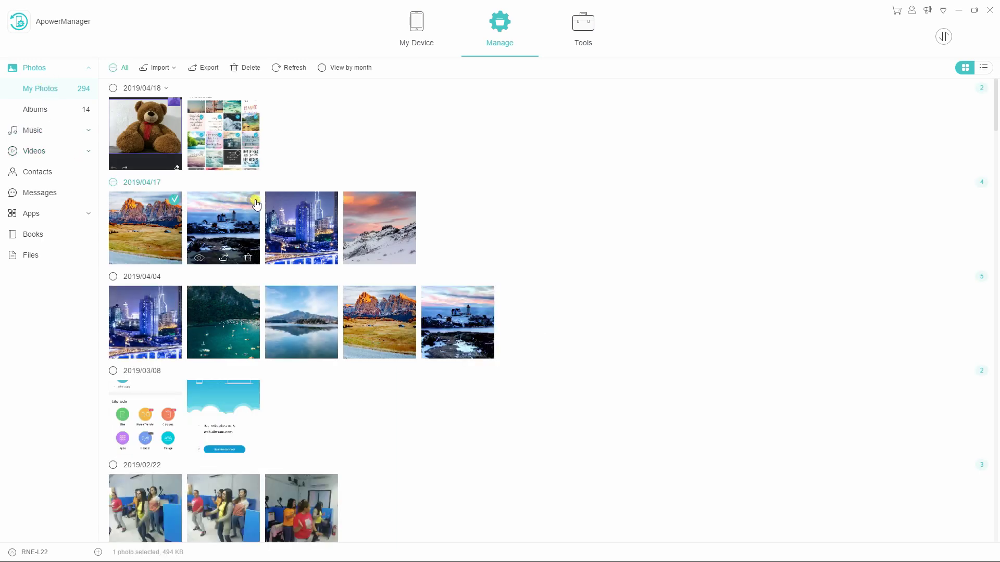
{"action": "left_click", "coordinate": [254, 202]}
{"action": "left_click", "coordinate": [330, 200]}
{"action": "left_click", "coordinate": [408, 202]}
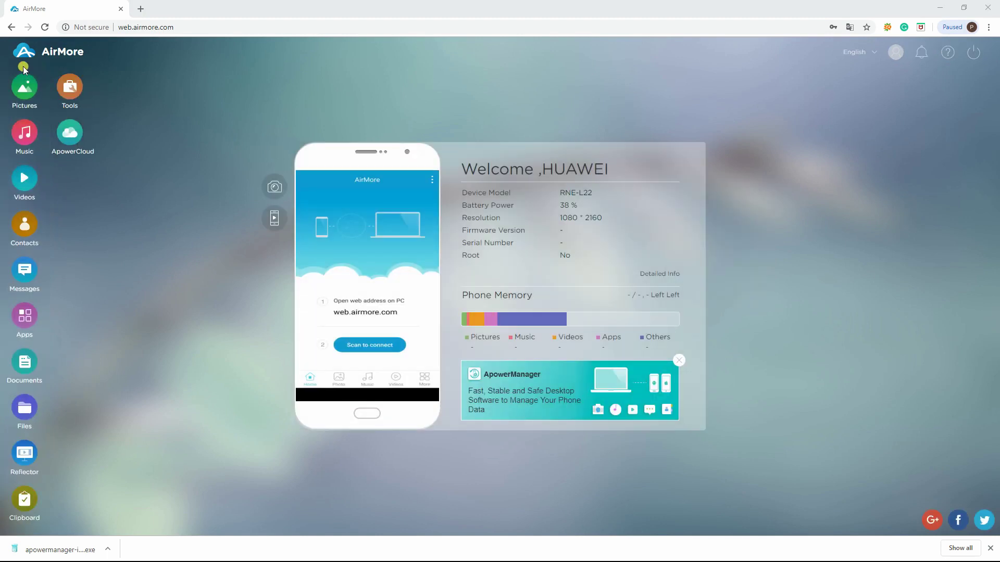
- Select the four 2019/04/17 photos in Pictures and export them as a Pictures_airmore zip
{"action": "left_click", "coordinate": [26, 89]}
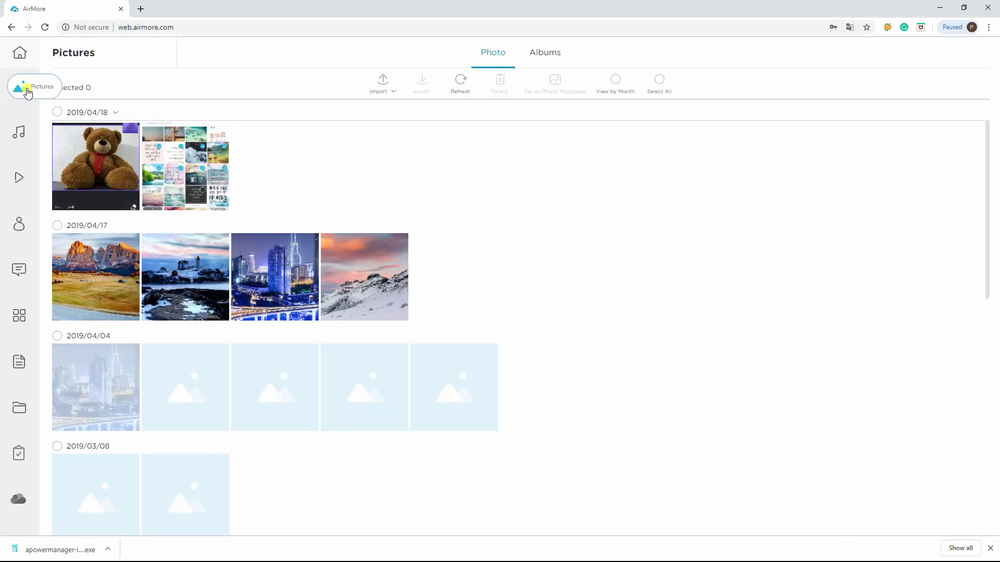
{"action": "left_click", "coordinate": [127, 244]}
{"action": "left_click", "coordinate": [218, 243]}
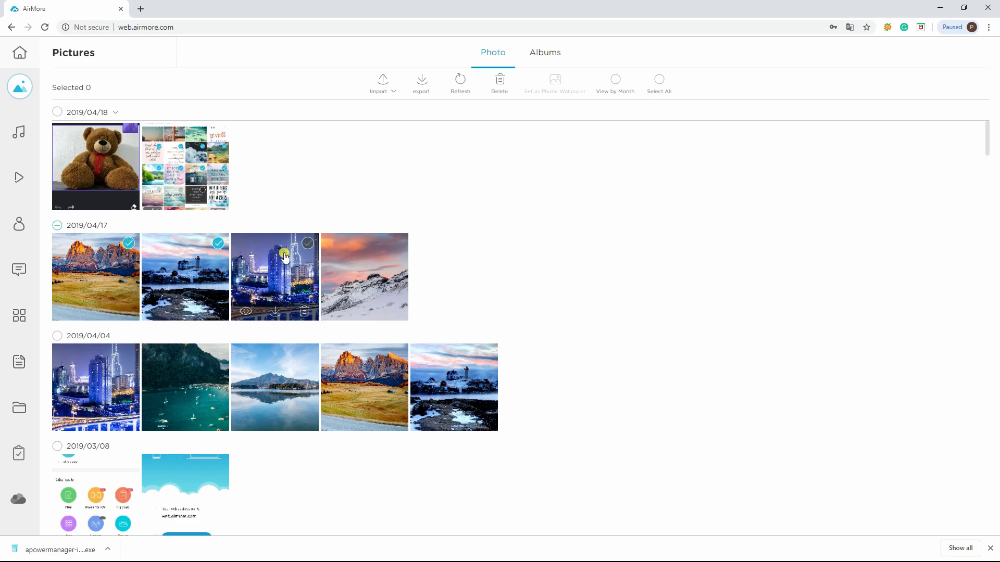
{"action": "left_click", "coordinate": [308, 243]}
{"action": "left_click", "coordinate": [398, 245]}
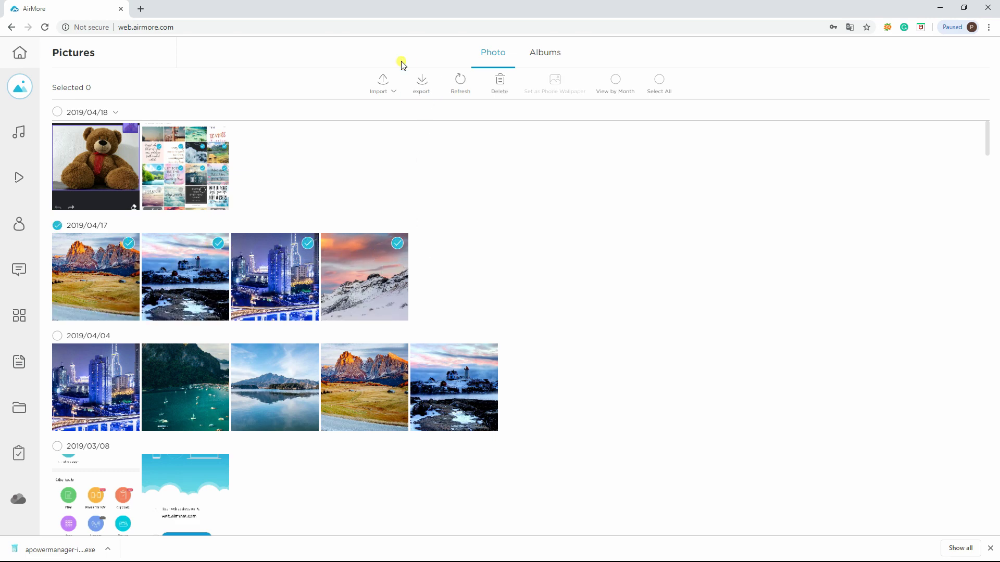
{"action": "left_click", "coordinate": [422, 84]}
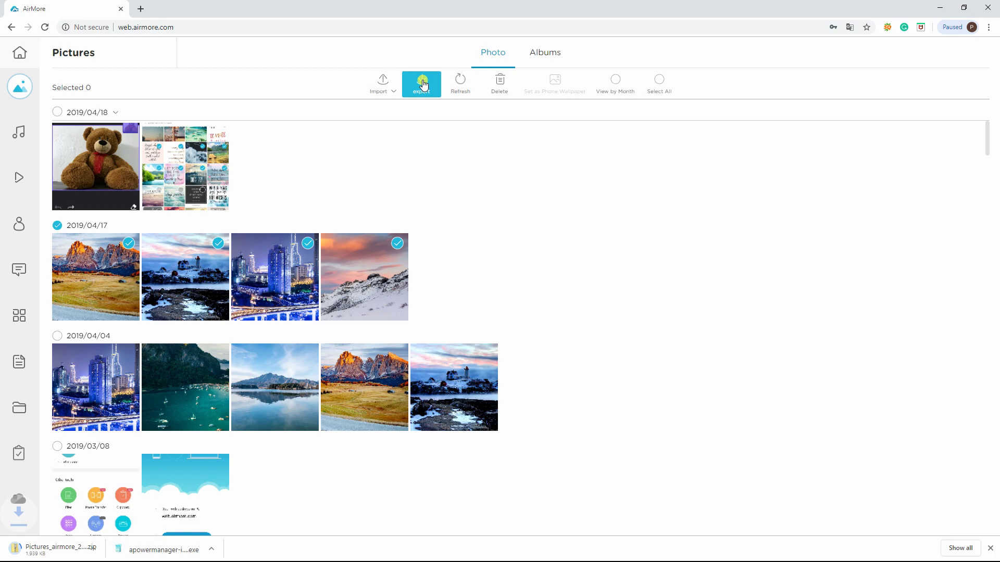